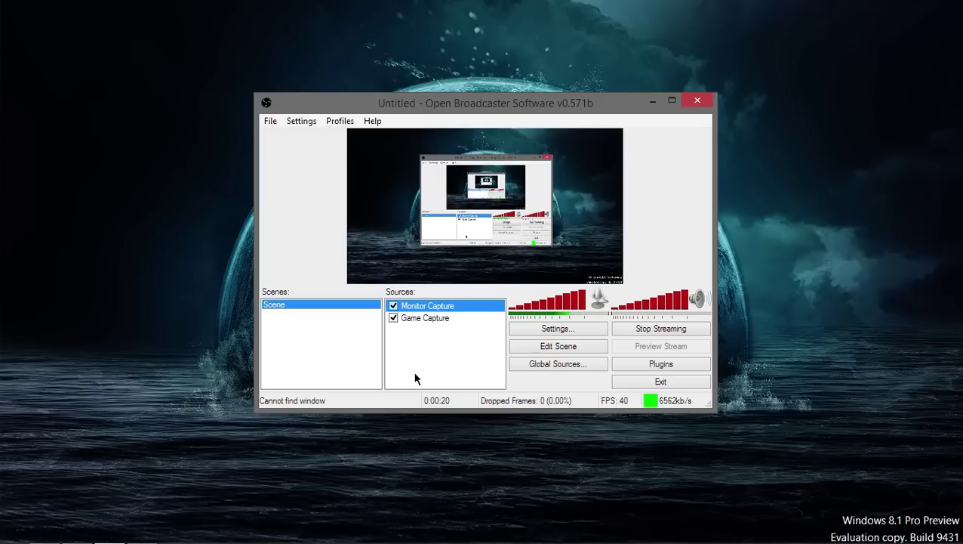
# Reposition the OBS main window on screen
pyautogui.moveTo(517, 109); pyautogui.dragTo(523, 90)
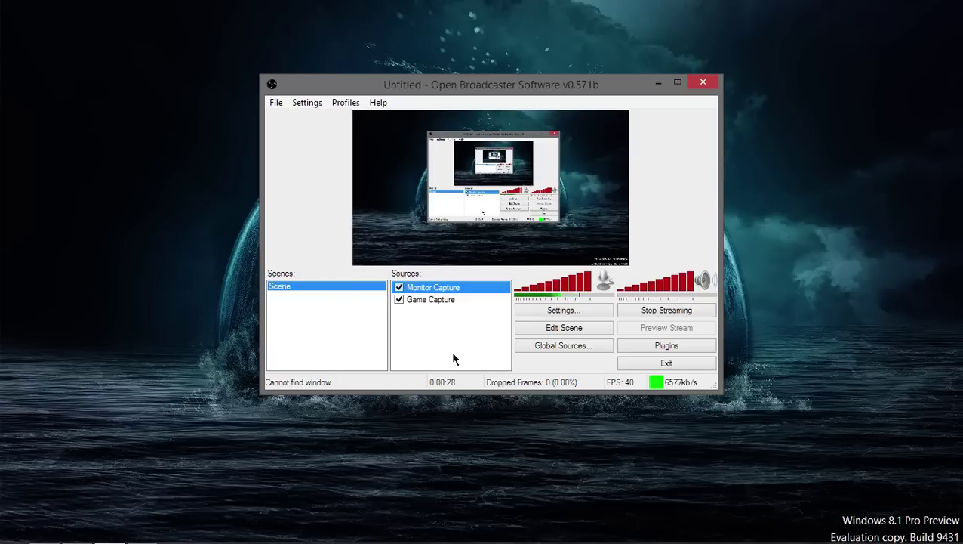
pyautogui.moveTo(536, 93); pyautogui.dragTo(555, 84)
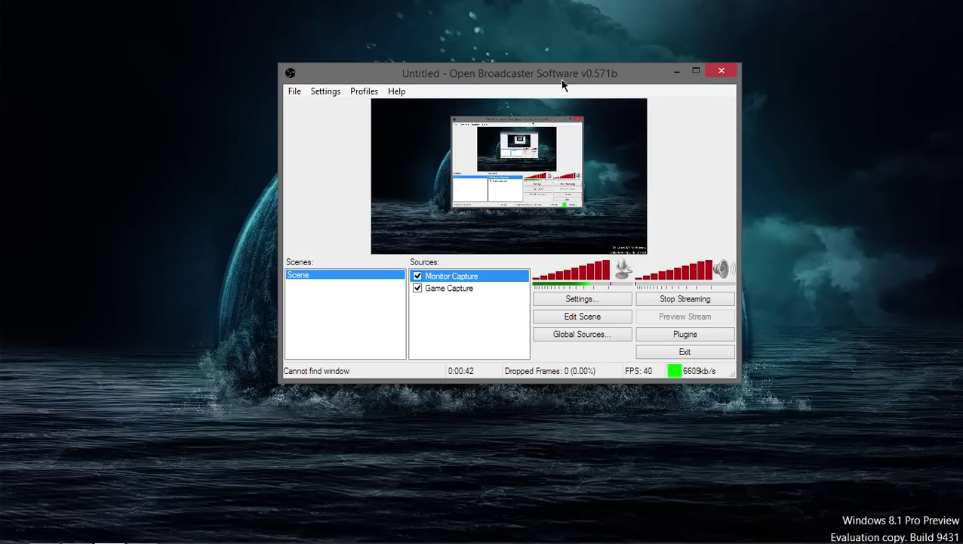
pyautogui.moveTo(560, 80); pyautogui.dragTo(554, 80)
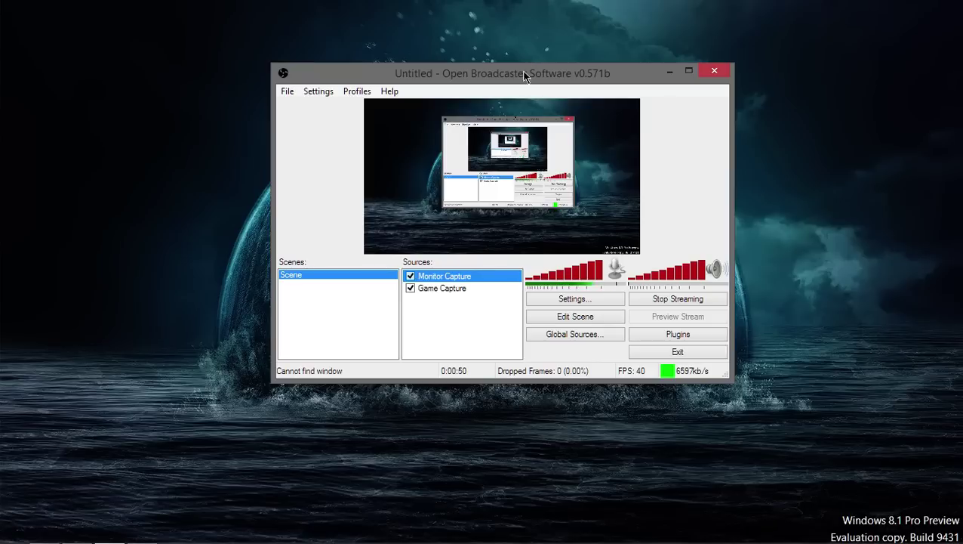
pyautogui.moveTo(525, 74); pyautogui.dragTo(510, 58)
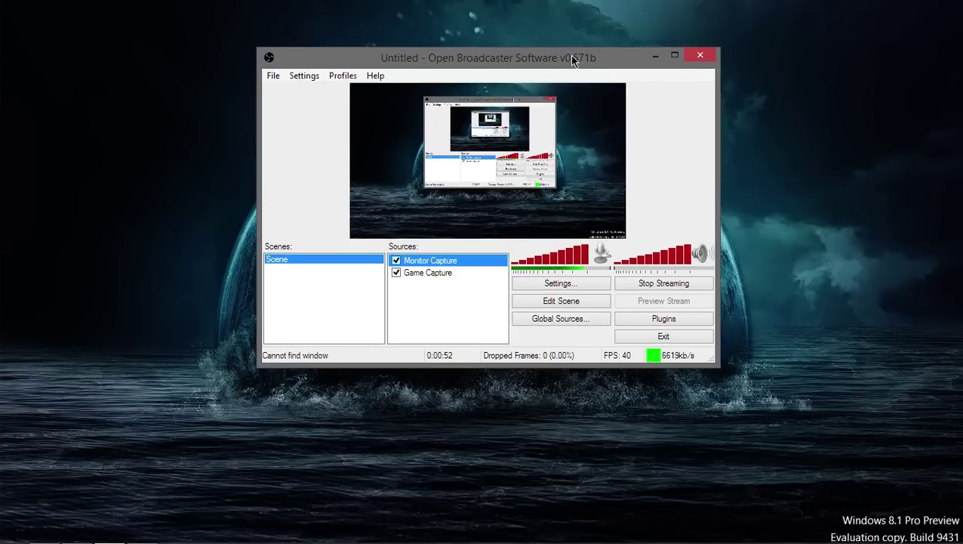
pyautogui.moveTo(567, 48); pyautogui.dragTo(585, 54)
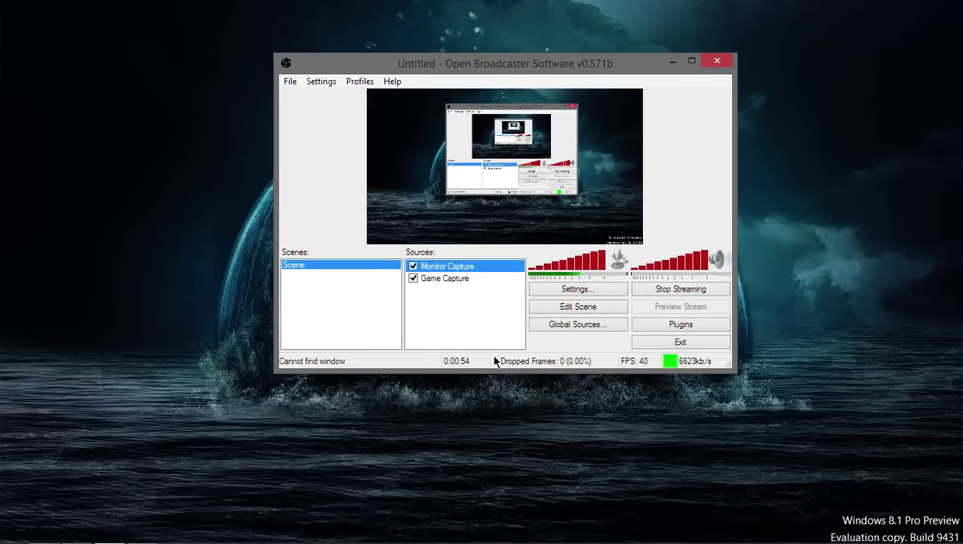
# Bring up the add-source options twice and dismiss them without adding anything
pyautogui.rightClick(473, 311)
pyautogui.moveTo(497, 320)
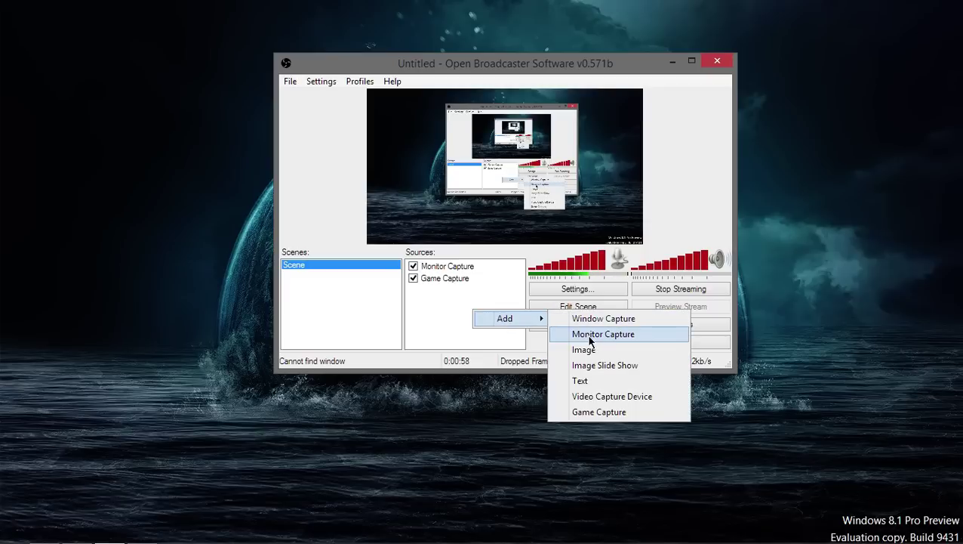
pyautogui.click(442, 333)
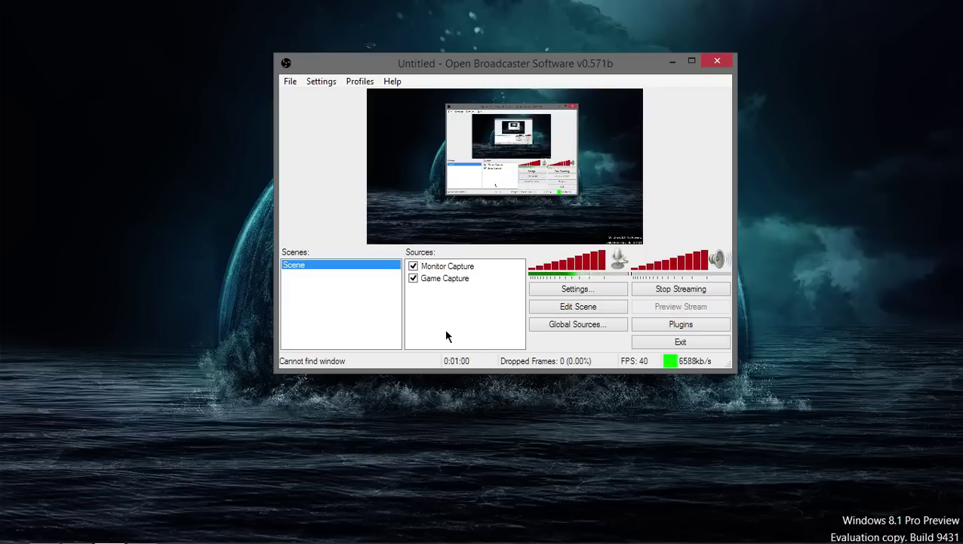
pyautogui.rightClick(453, 308)
pyautogui.moveTo(486, 318)
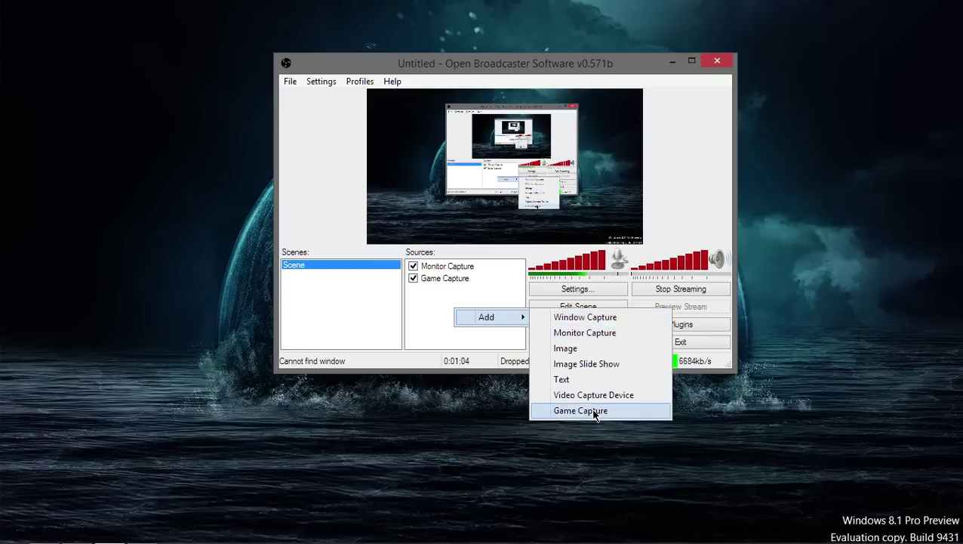
pyautogui.click(464, 337)
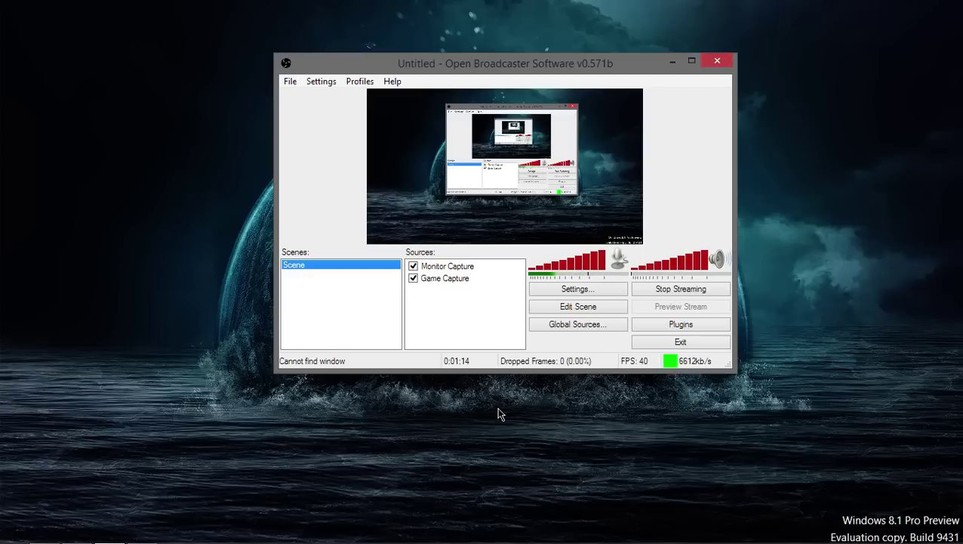
# Select the Game Capture source, then the Monitor Capture source
pyautogui.moveTo(555, 66); pyautogui.dragTo(538, 75)
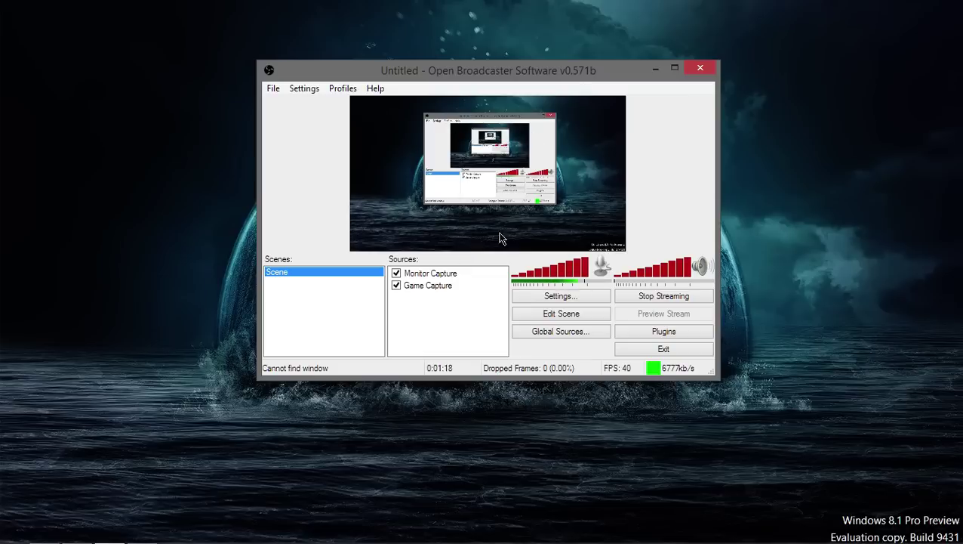
pyautogui.click(418, 292)
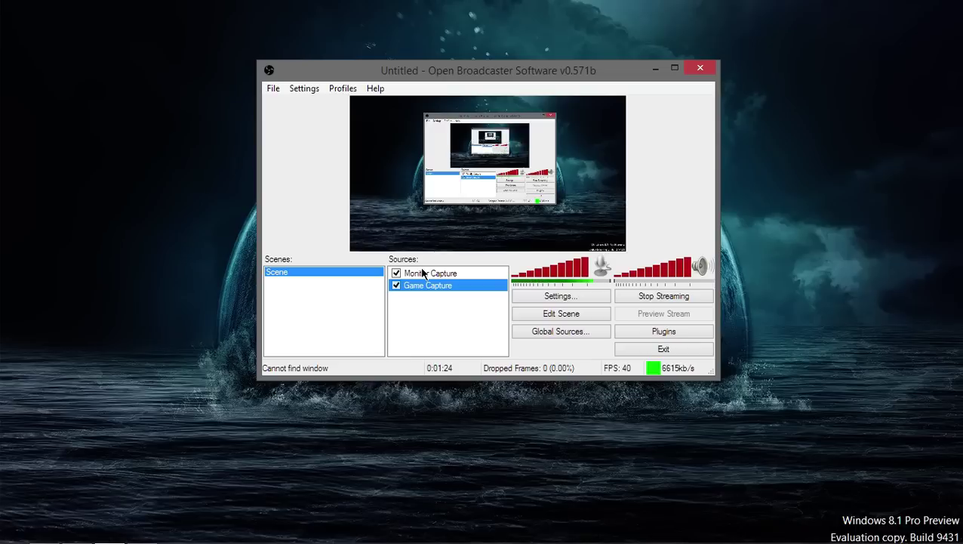
pyautogui.click(423, 274)
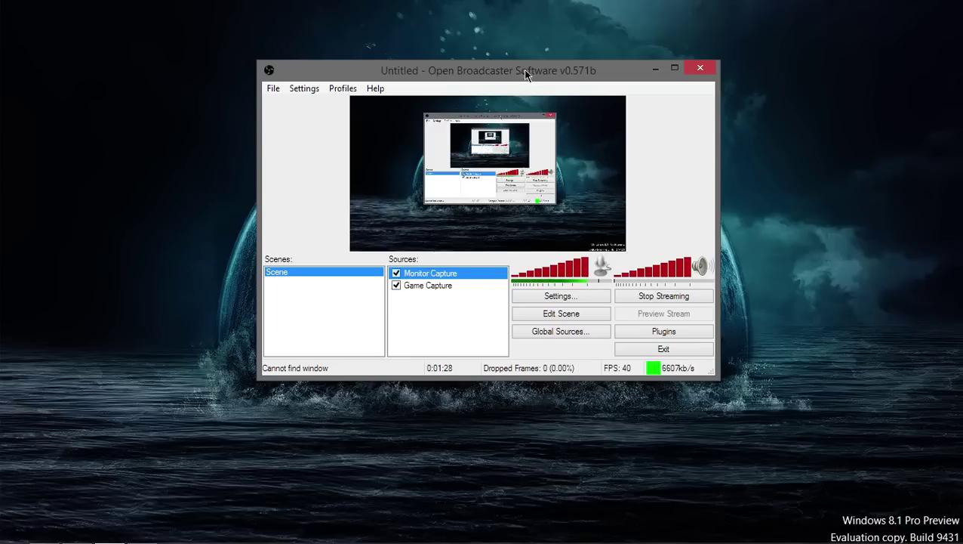
pyautogui.moveTo(522, 67); pyautogui.dragTo(516, 57)
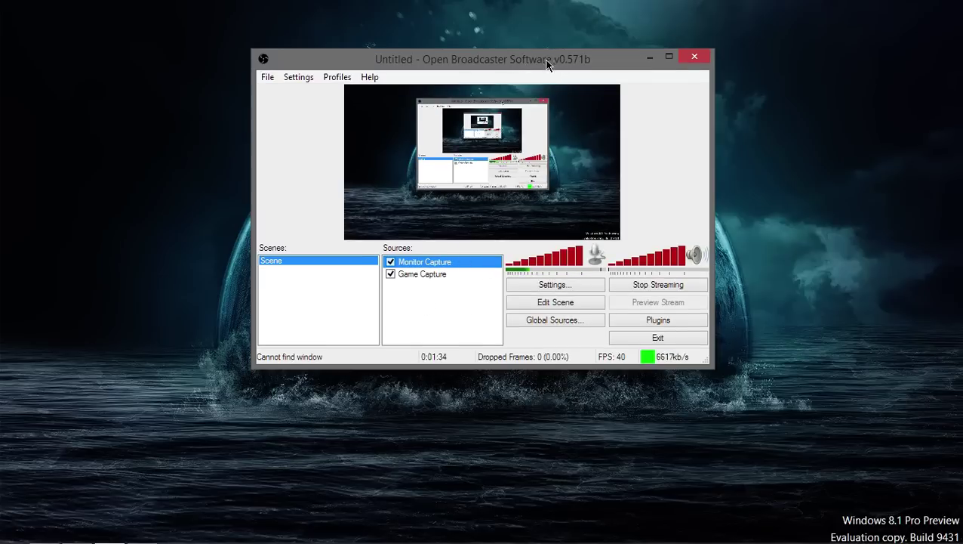
pyautogui.moveTo(548, 63); pyautogui.dragTo(583, 99)
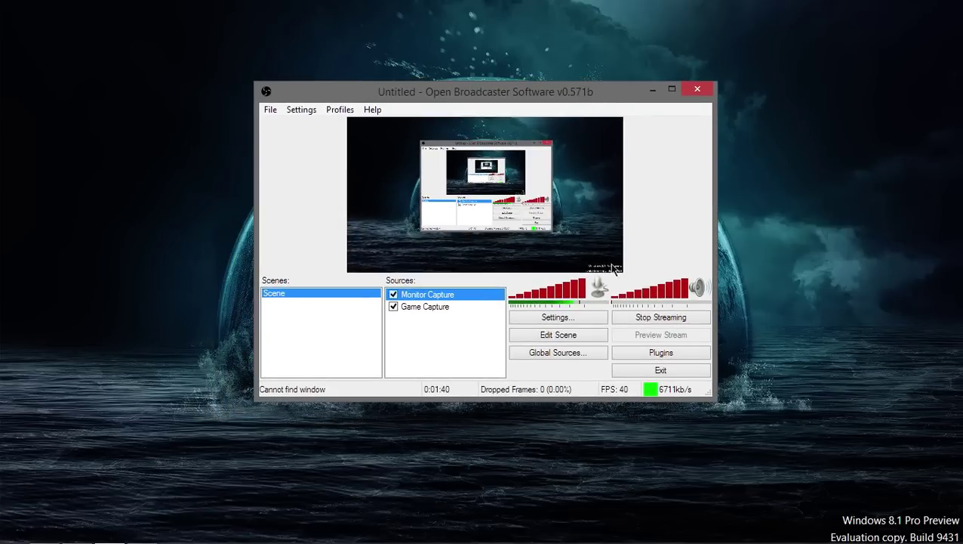
# In Broadcast Settings, set the output mode to File Output Only and apply it
pyautogui.click(574, 318)
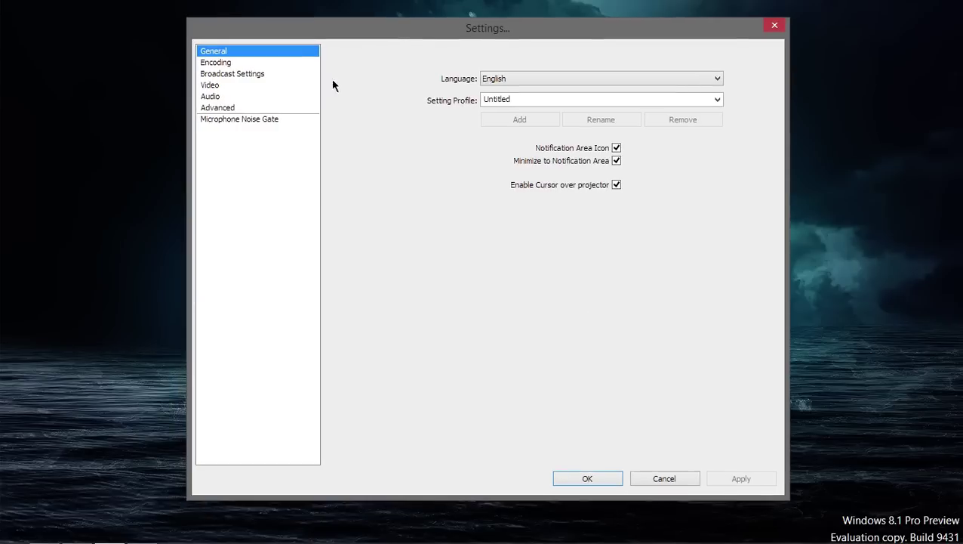
pyautogui.click(232, 74)
pyautogui.click(555, 64)
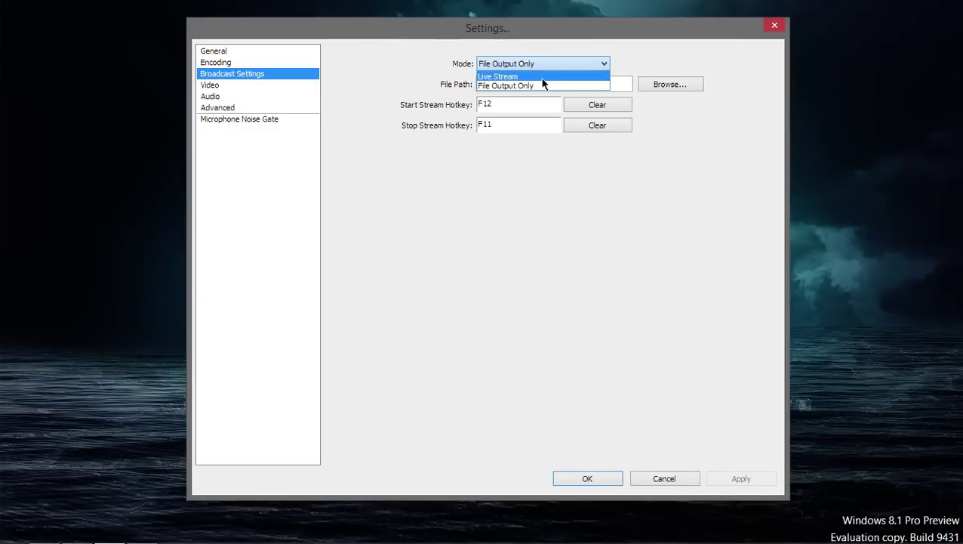
pyautogui.click(535, 77)
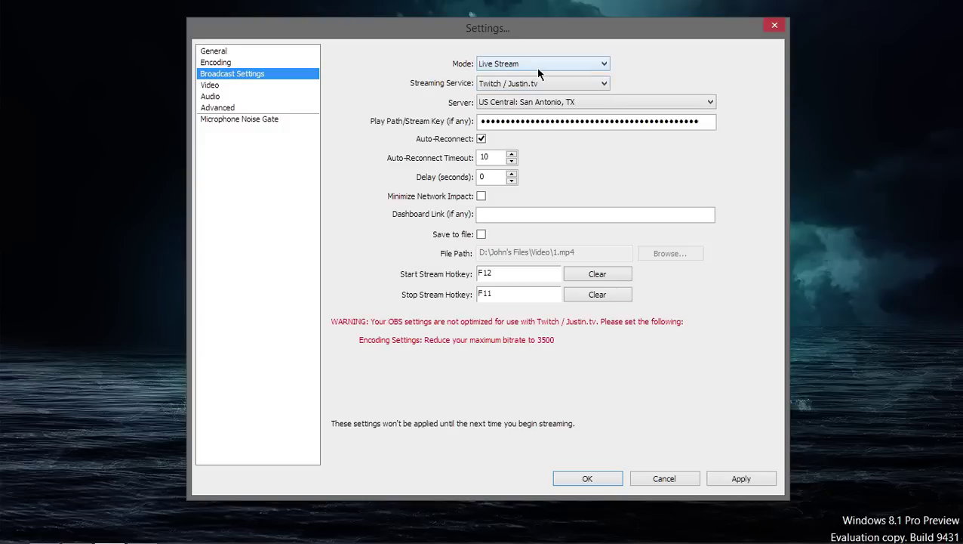
pyautogui.click(536, 67)
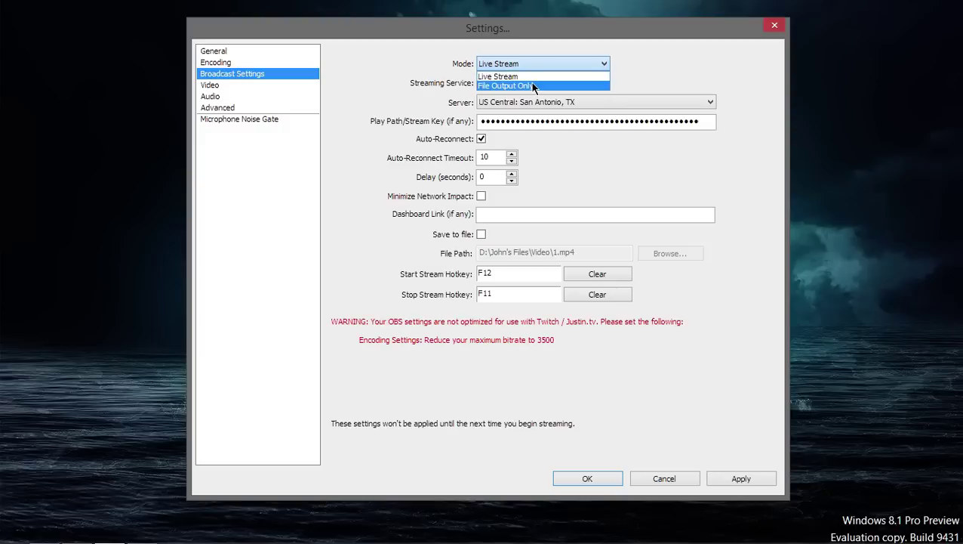
pyautogui.click(531, 83)
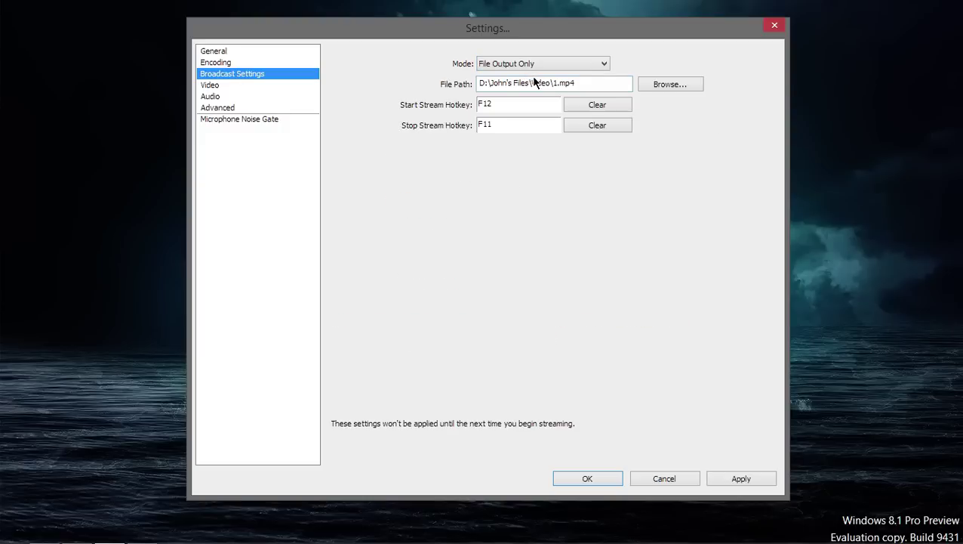
pyautogui.click(717, 482)
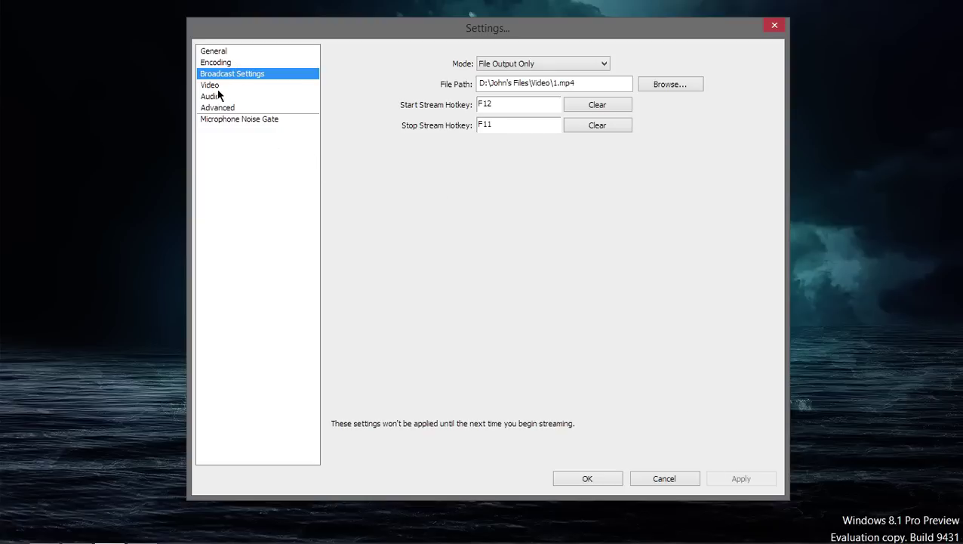
# Check the encoding values (6000 max bitrate, 128 audio bitrate, 48khz stereo) unchanged, then view Video settings
pyautogui.click(228, 65)
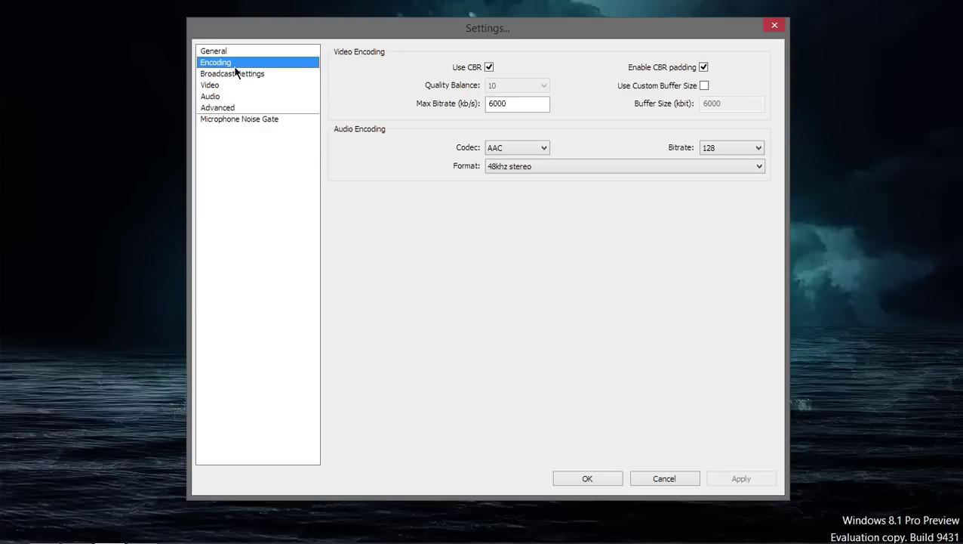
pyautogui.doubleClick(508, 104)
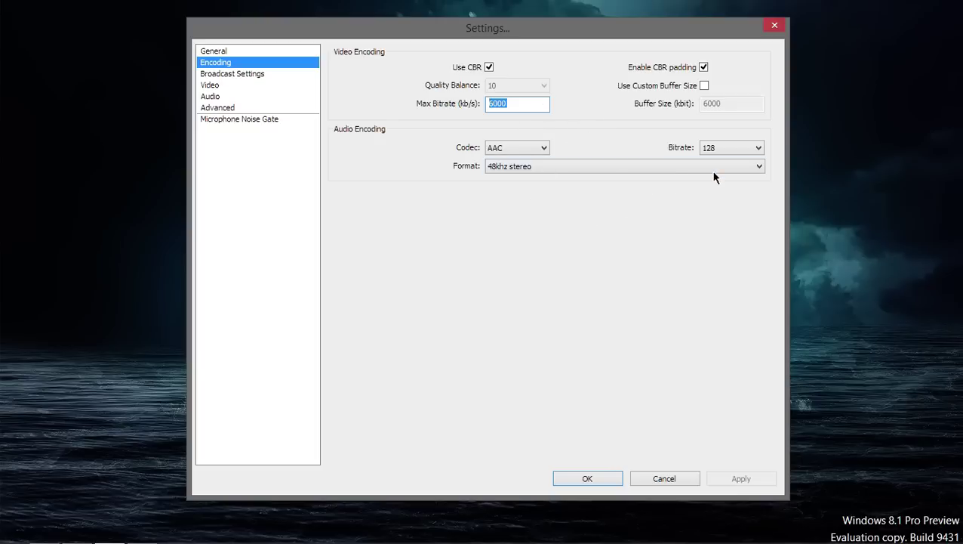
pyautogui.click(719, 148)
pyautogui.click(721, 145)
pyautogui.click(516, 165)
pyautogui.click(518, 166)
pyautogui.click(742, 147)
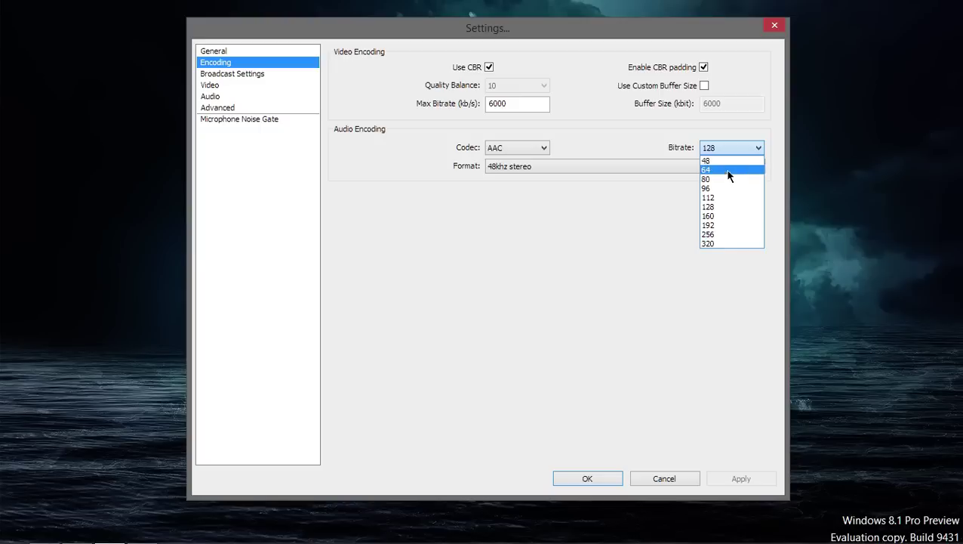
pyautogui.click(722, 148)
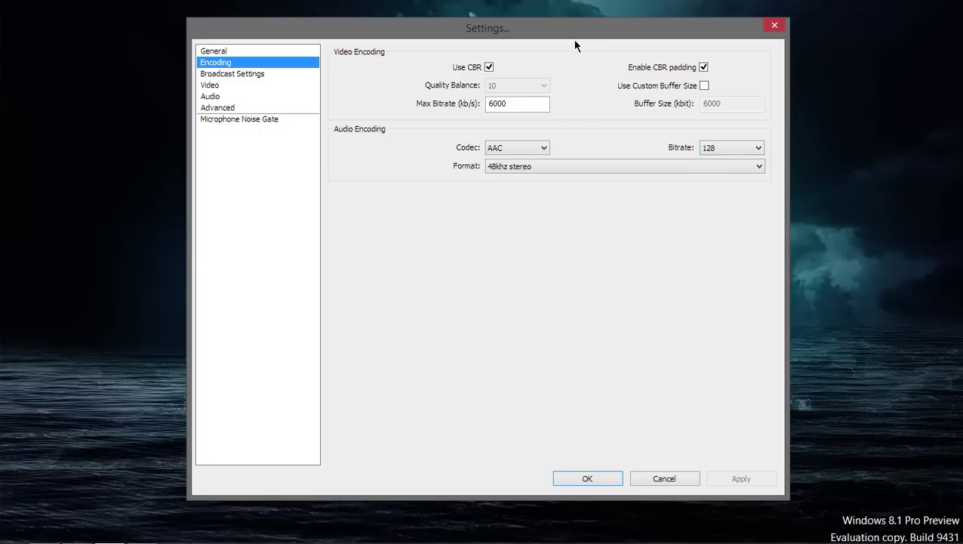
pyautogui.moveTo(568, 34); pyautogui.dragTo(584, 26)
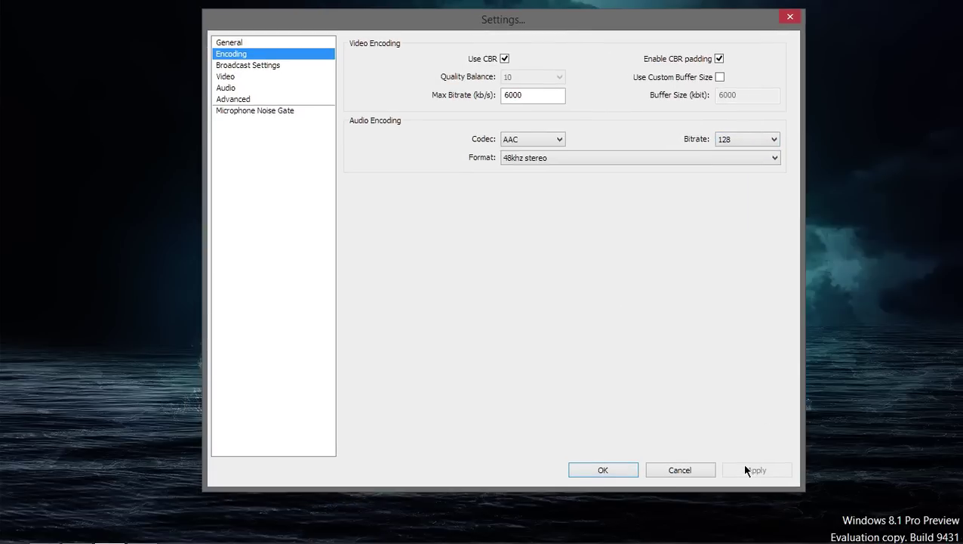
pyautogui.click(249, 77)
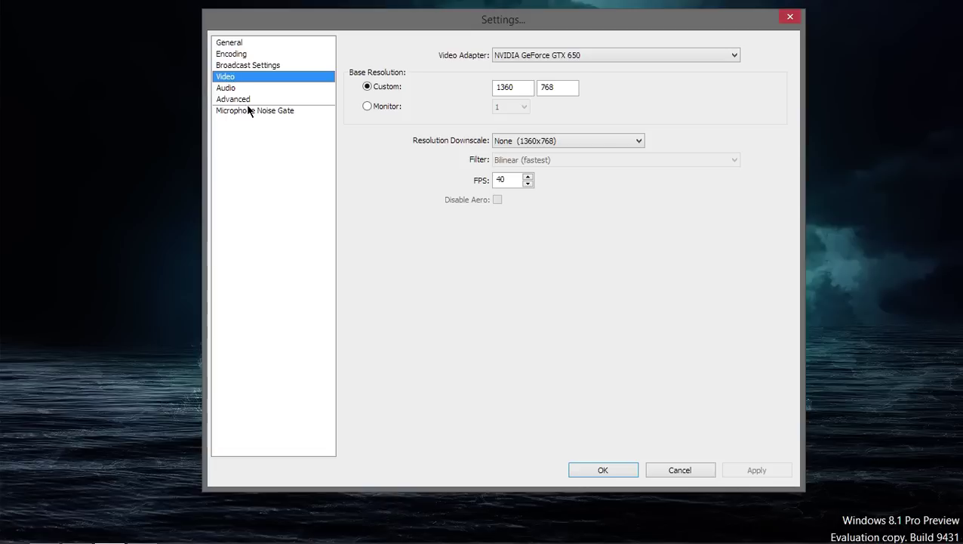
# Show the Audio settings page with default desktop audio, Logitech USB microphone and mic boost 2
pyautogui.click(230, 88)
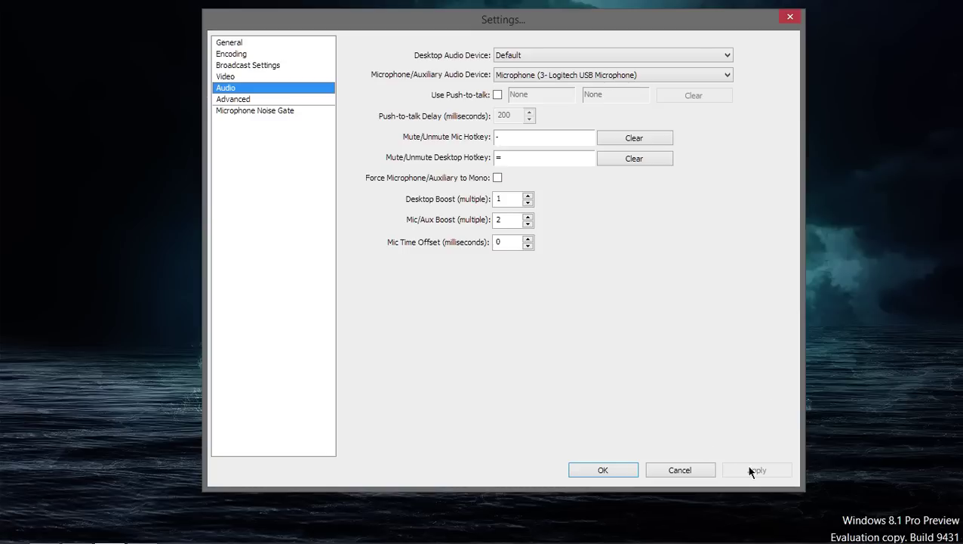
# Switch between the Microphone Noise Gate and Advanced settings pages, ending on Advanced
pyautogui.click(252, 108)
pyautogui.click(252, 99)
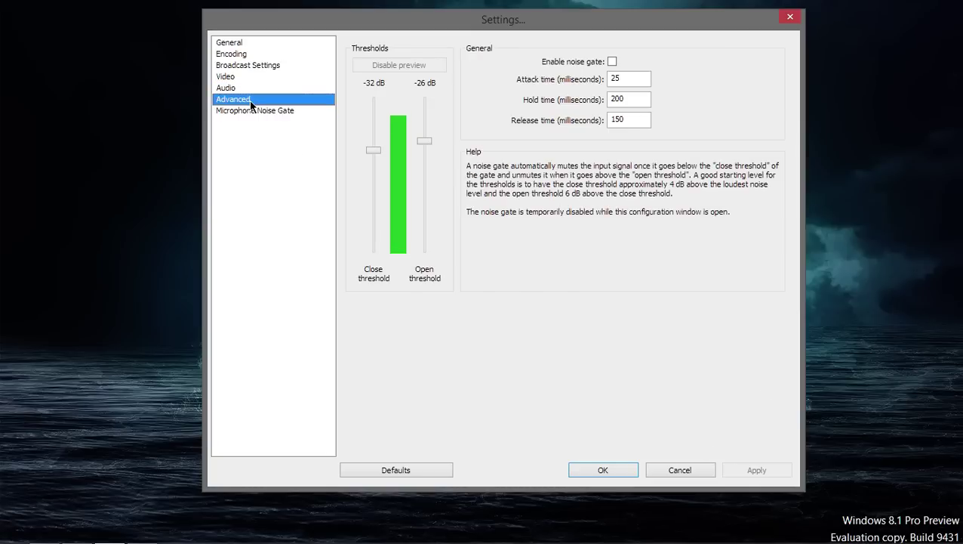
pyautogui.click(252, 108)
pyautogui.click(249, 98)
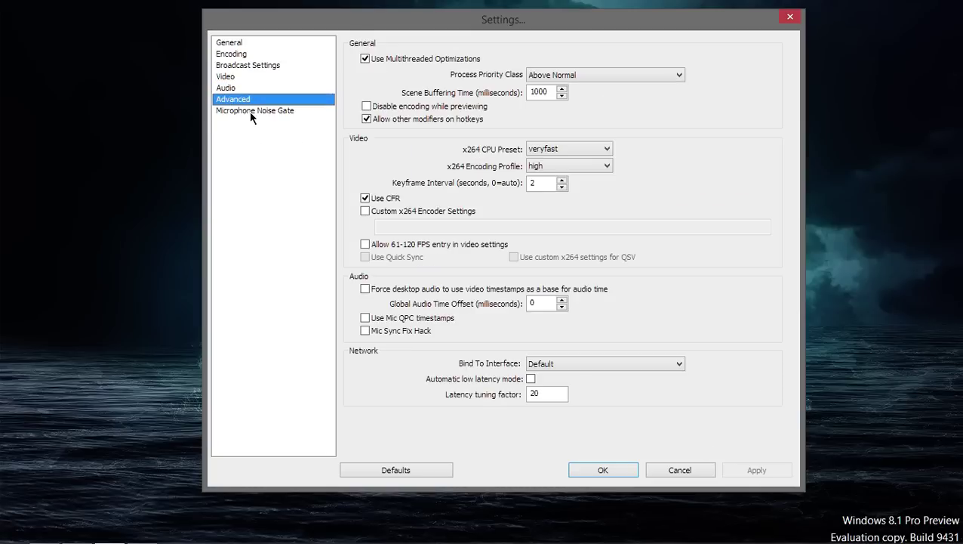
pyautogui.click(249, 111)
pyautogui.click(241, 102)
pyautogui.click(612, 469)
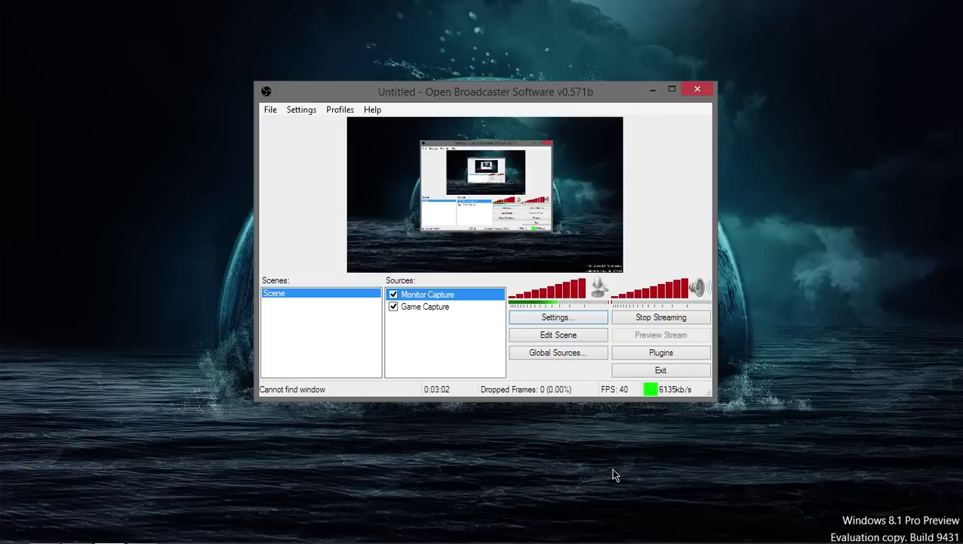
pyautogui.moveTo(485, 100)
pyautogui.mouseDown()
pyautogui.moveTo(510, 129)
pyautogui.moveTo(519, 124)
pyautogui.moveTo(491, 117)
pyautogui.moveTo(474, 104)
pyautogui.moveTo(477, 92)
pyautogui.moveTo(485, 114)
pyautogui.mouseUp()
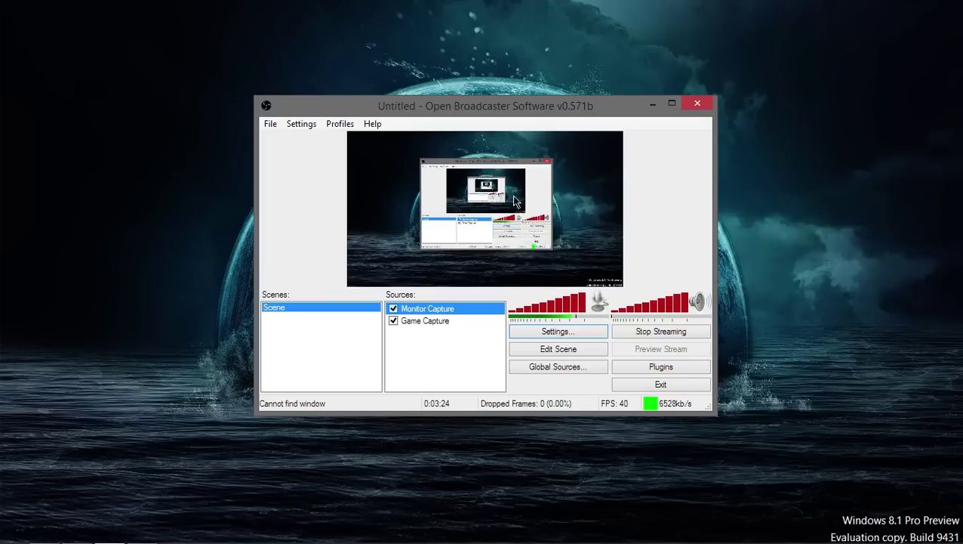
pyautogui.moveTo(494, 104); pyautogui.dragTo(484, 79)
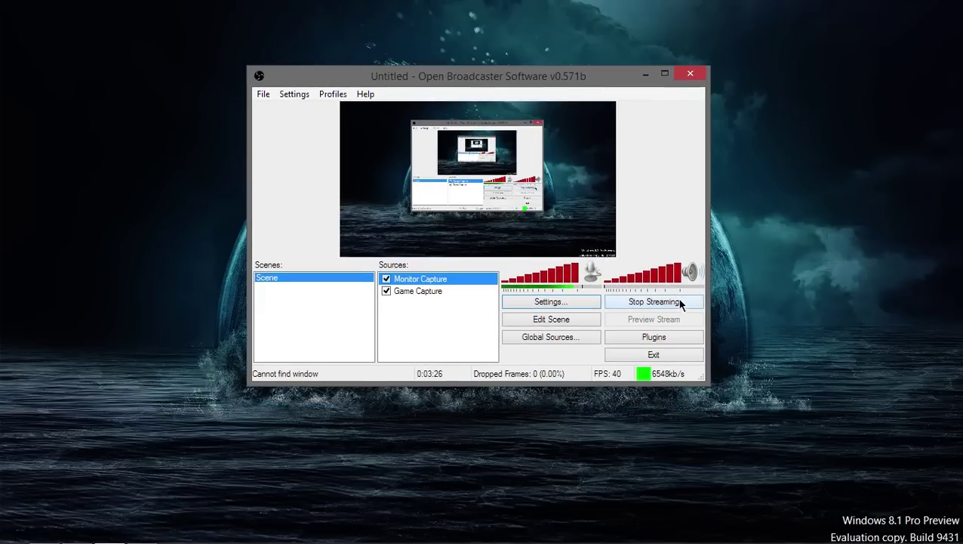